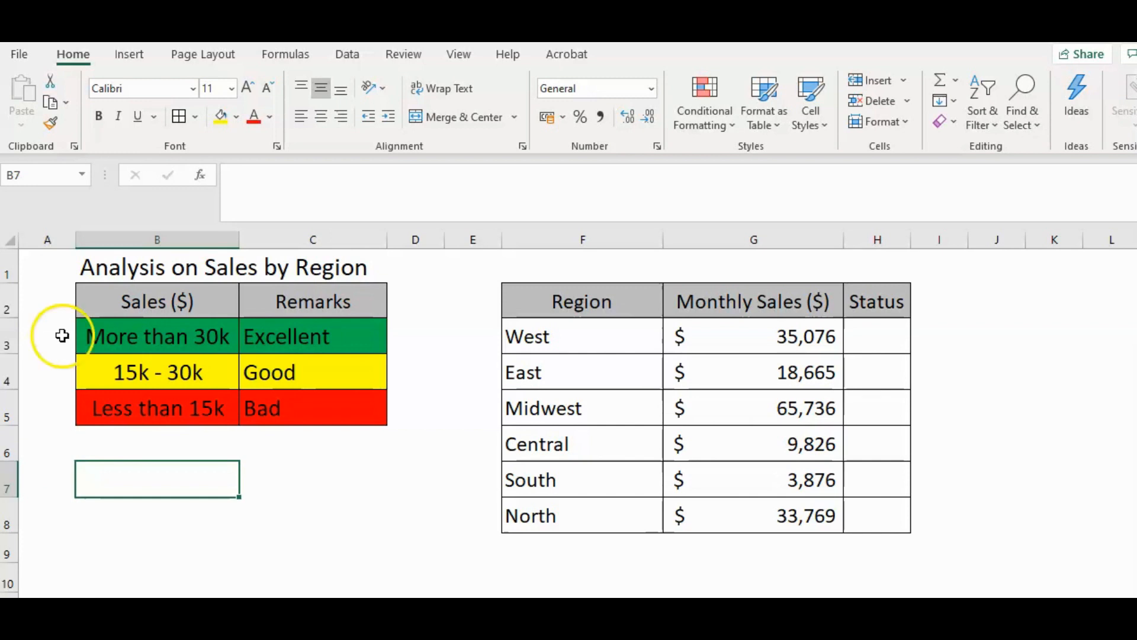
{"action": "left_click", "coordinate": [420, 336]}
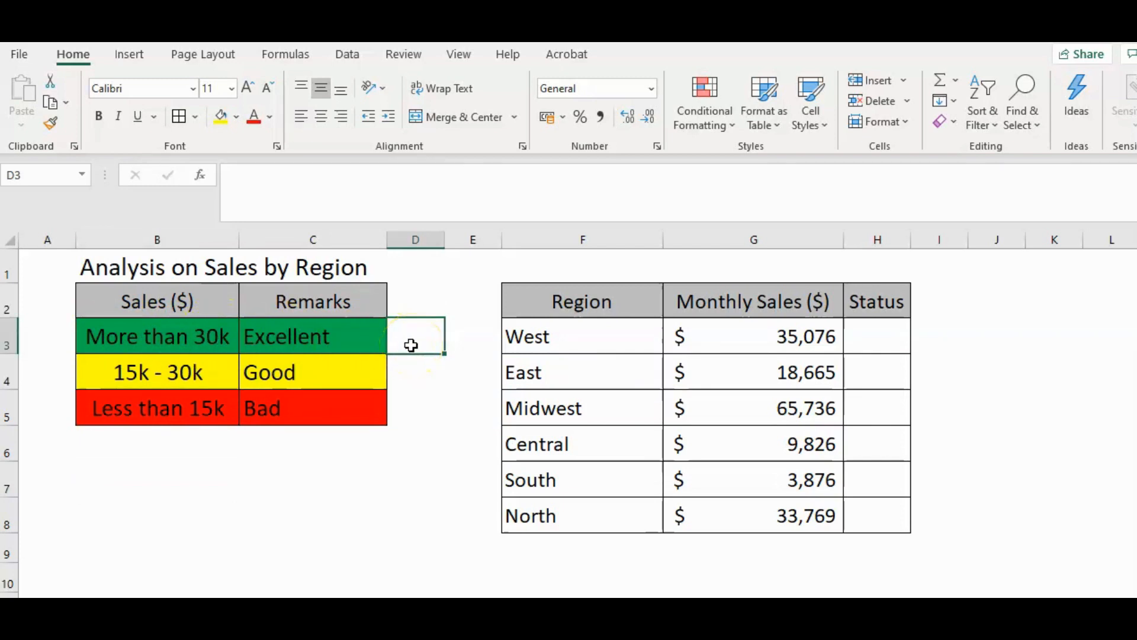
{"action": "left_click", "coordinate": [416, 374]}
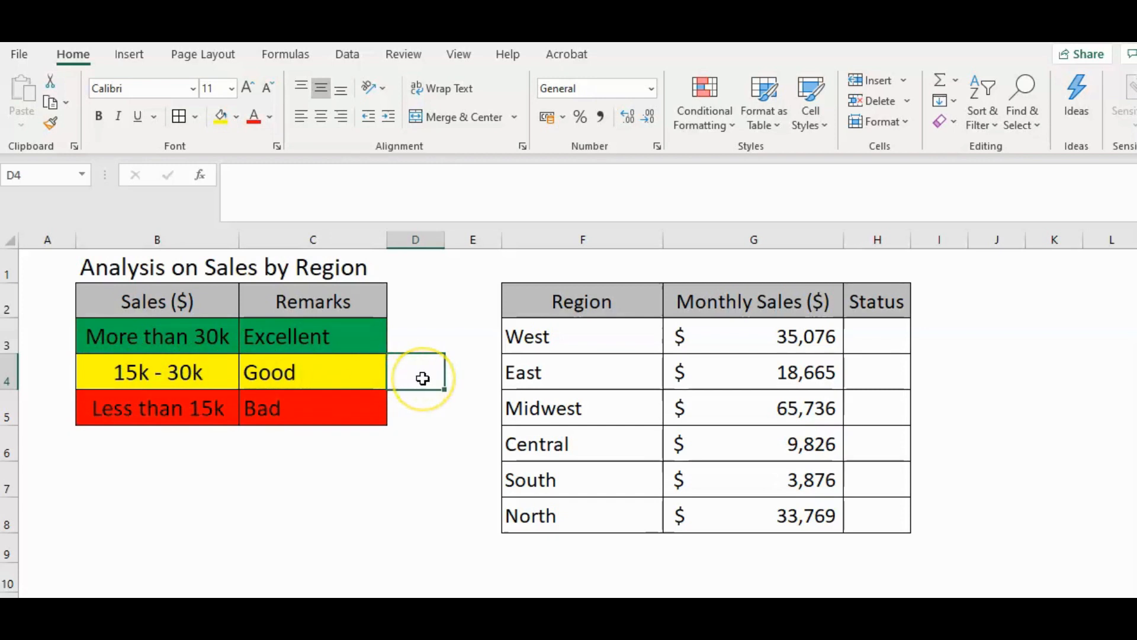
{"action": "left_click", "coordinate": [416, 418]}
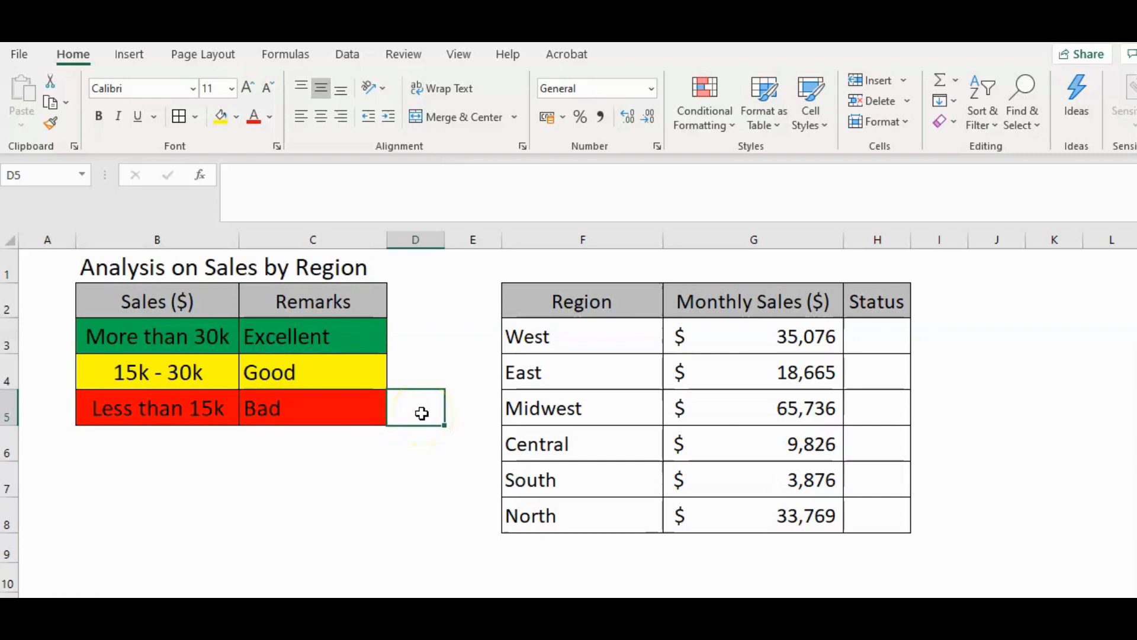
{"action": "left_click", "coordinate": [974, 335]}
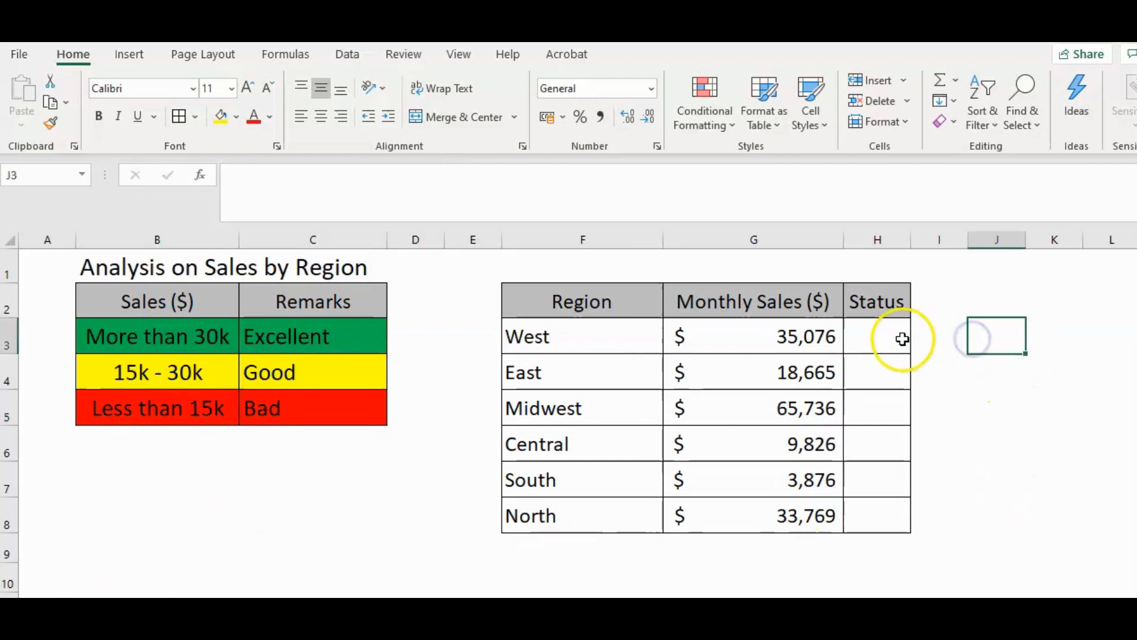
Start a new conditional formatting rule for Status cells H3:H8 using the Icon Sets style with Show Icon Only enabled
{"action": "left_click_drag", "start_coordinate": [874, 334], "coordinate": [860, 515]}
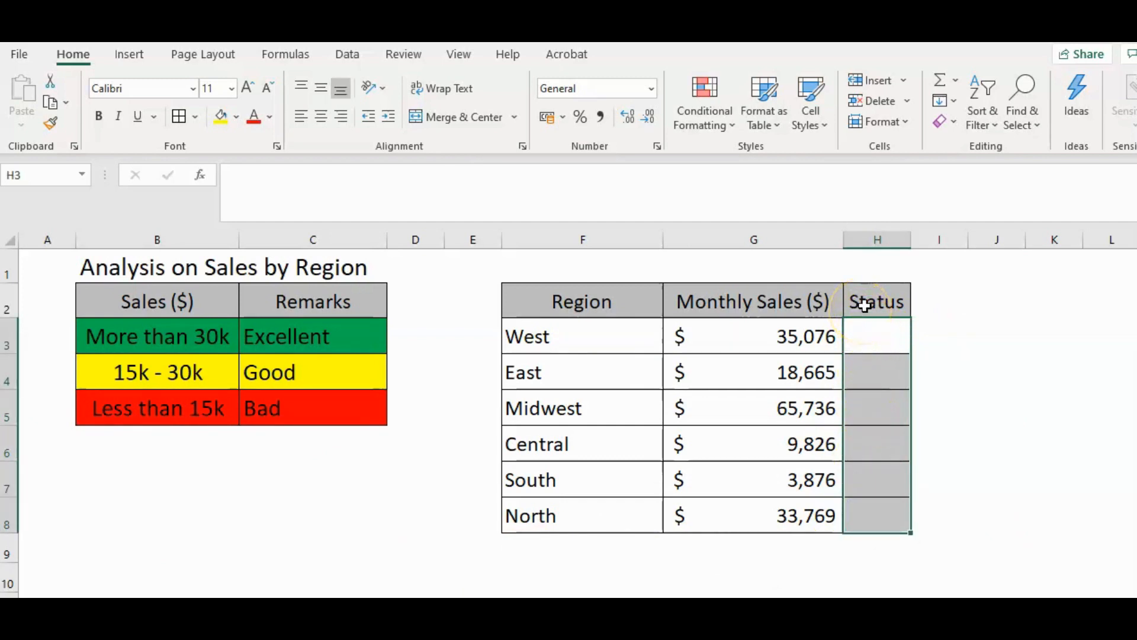
{"action": "left_click", "coordinate": [733, 120]}
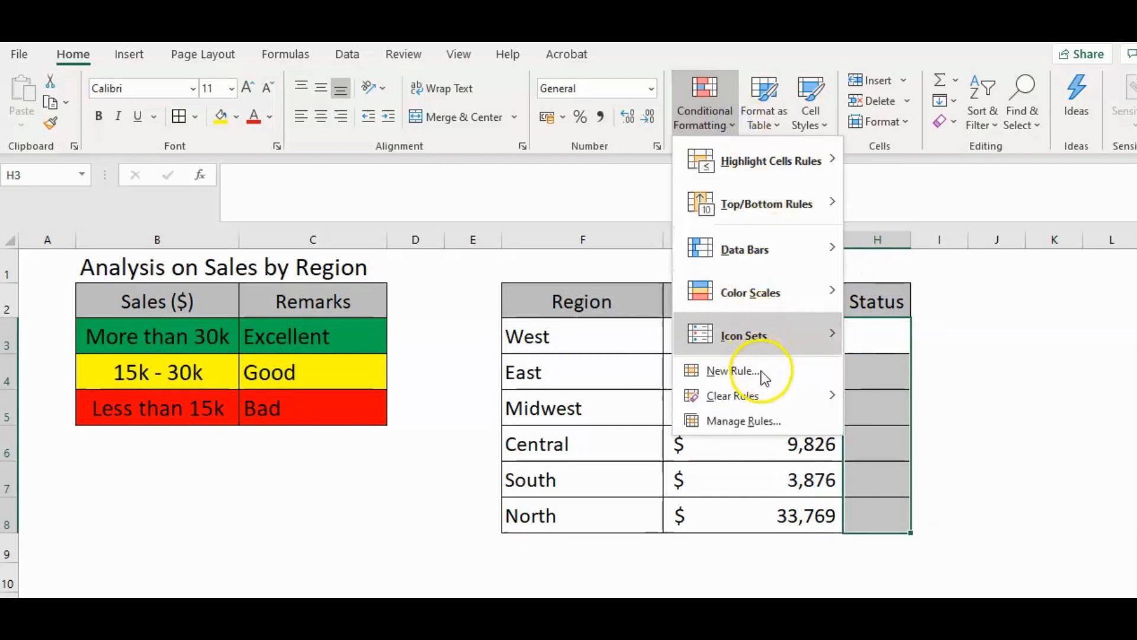
{"action": "left_click", "coordinate": [740, 374]}
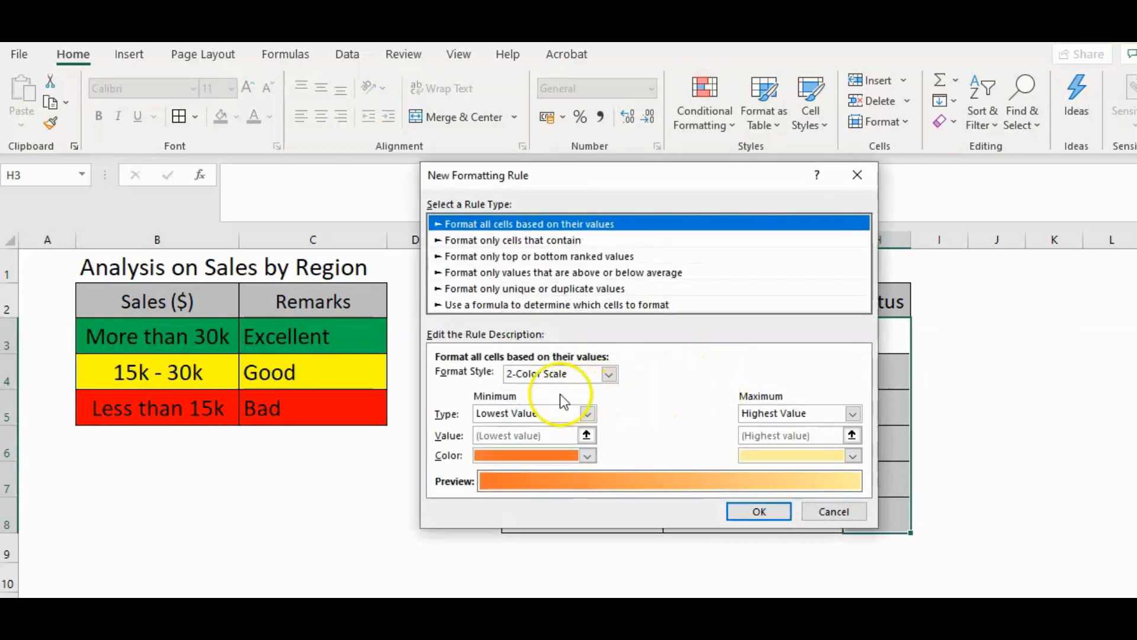
{"action": "left_click", "coordinate": [610, 375]}
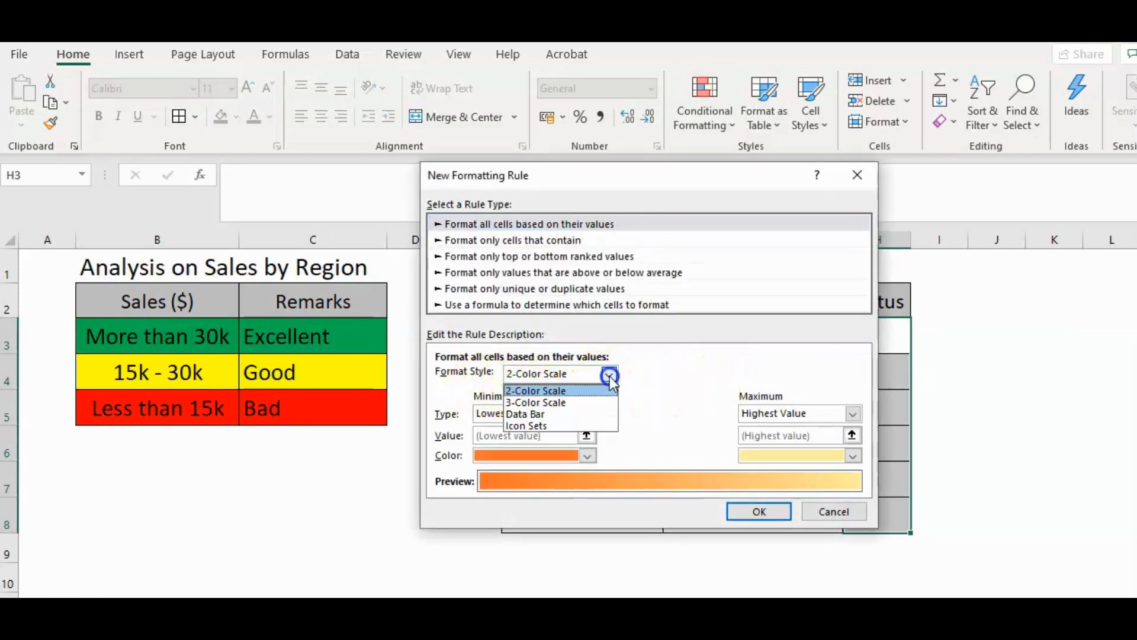
{"action": "left_click", "coordinate": [536, 427]}
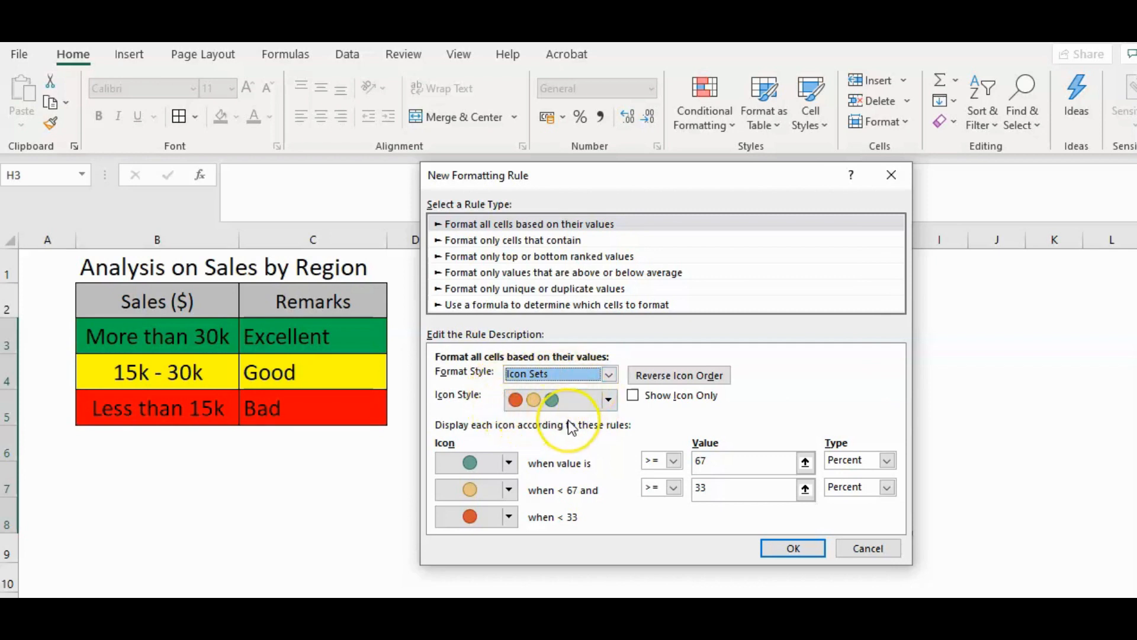
{"action": "left_click", "coordinate": [635, 396]}
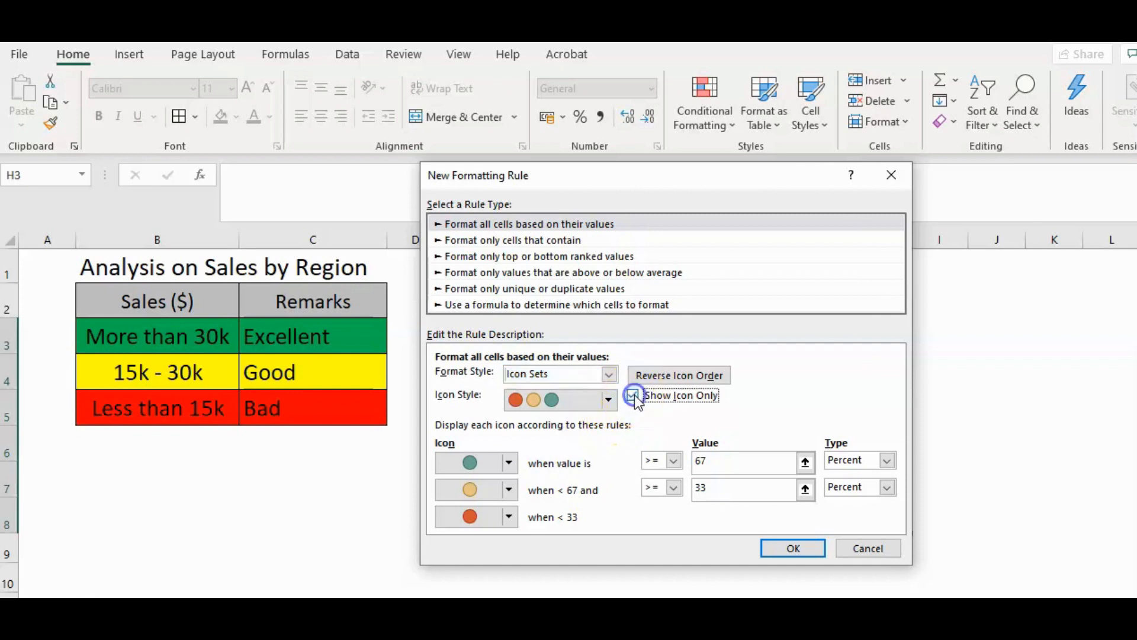
Set the value type of both the green and yellow icon thresholds to Number
{"action": "left_click", "coordinate": [889, 459]}
{"action": "left_click", "coordinate": [874, 477]}
{"action": "left_click", "coordinate": [887, 487]}
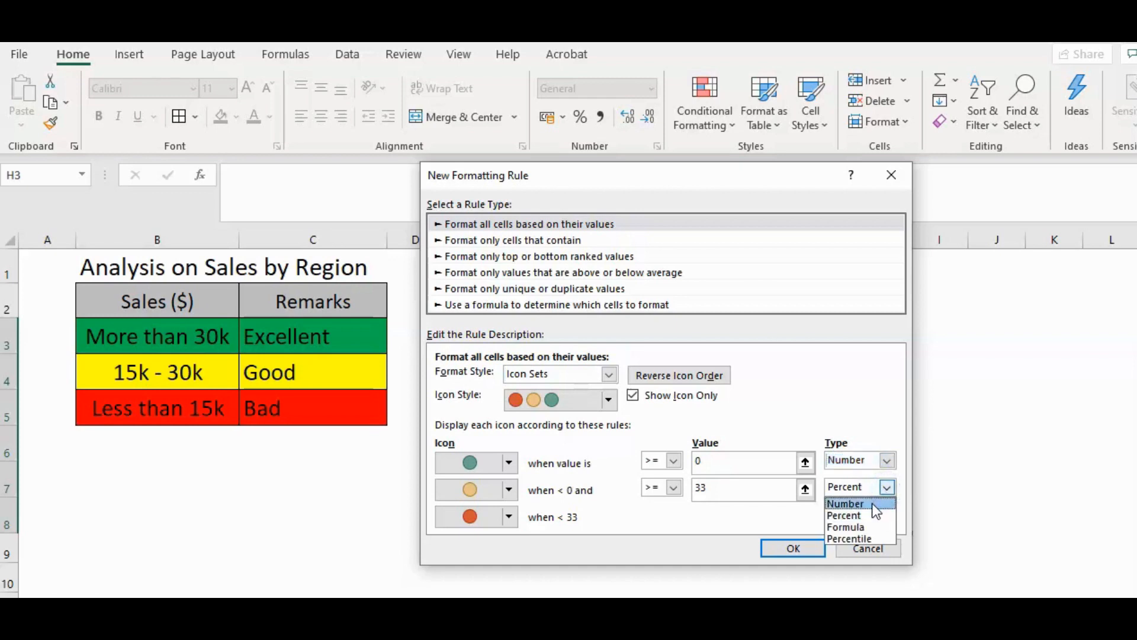
{"action": "left_click", "coordinate": [873, 505]}
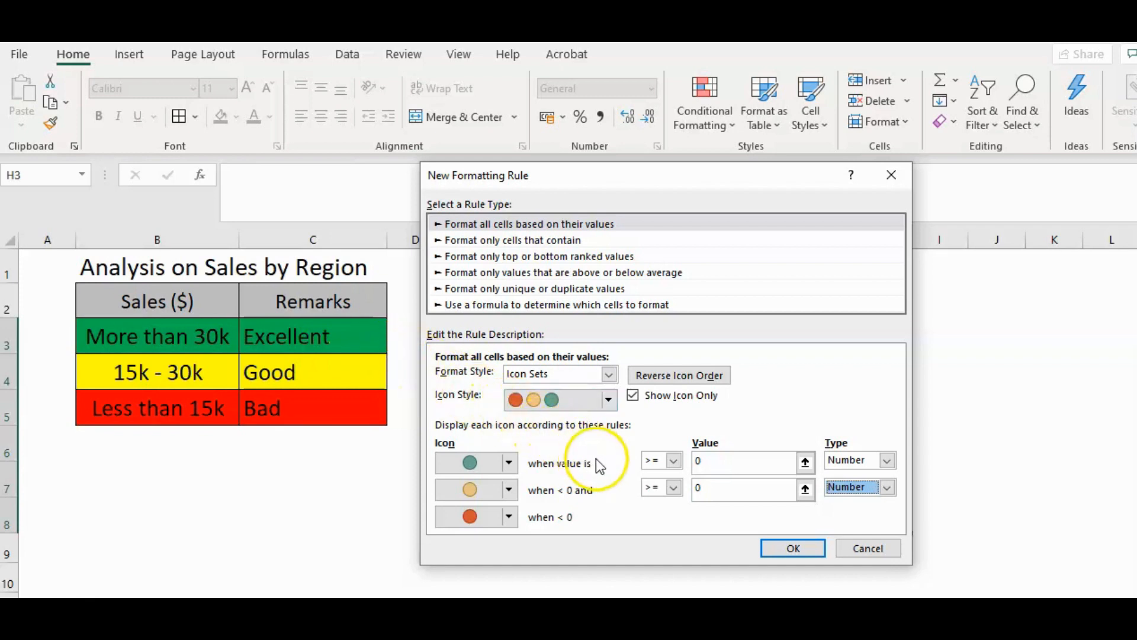
Make the green icon appear when the value is greater than (>) 30000
{"action": "left_click", "coordinate": [674, 461]}
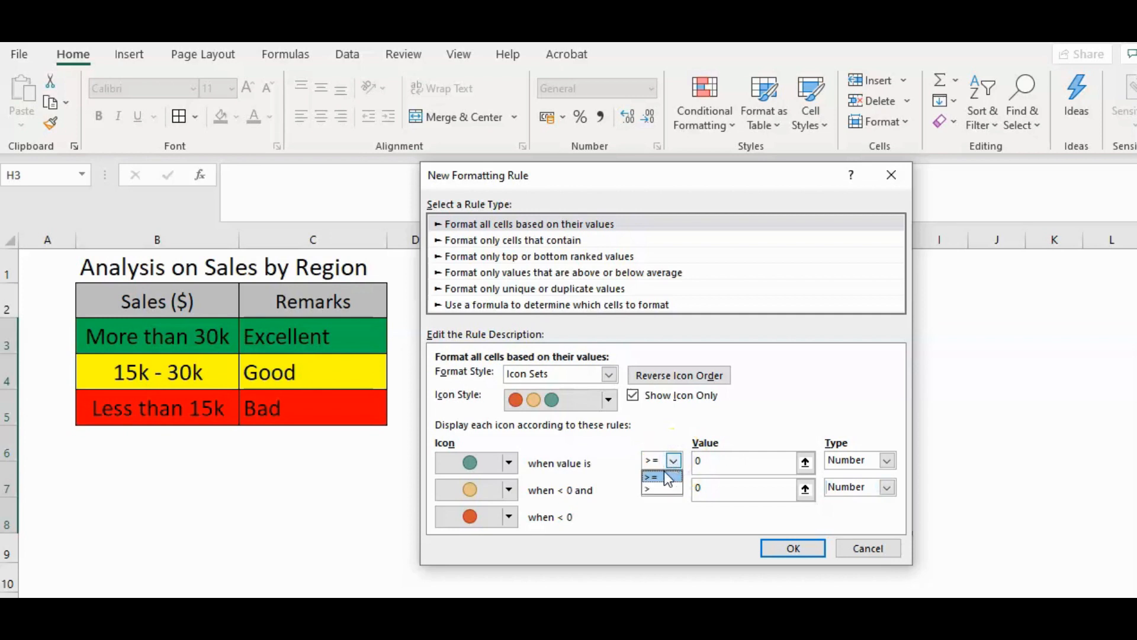
{"action": "left_click", "coordinate": [656, 492]}
{"action": "left_click", "coordinate": [693, 465]}
{"action": "type", "text": "30000"}
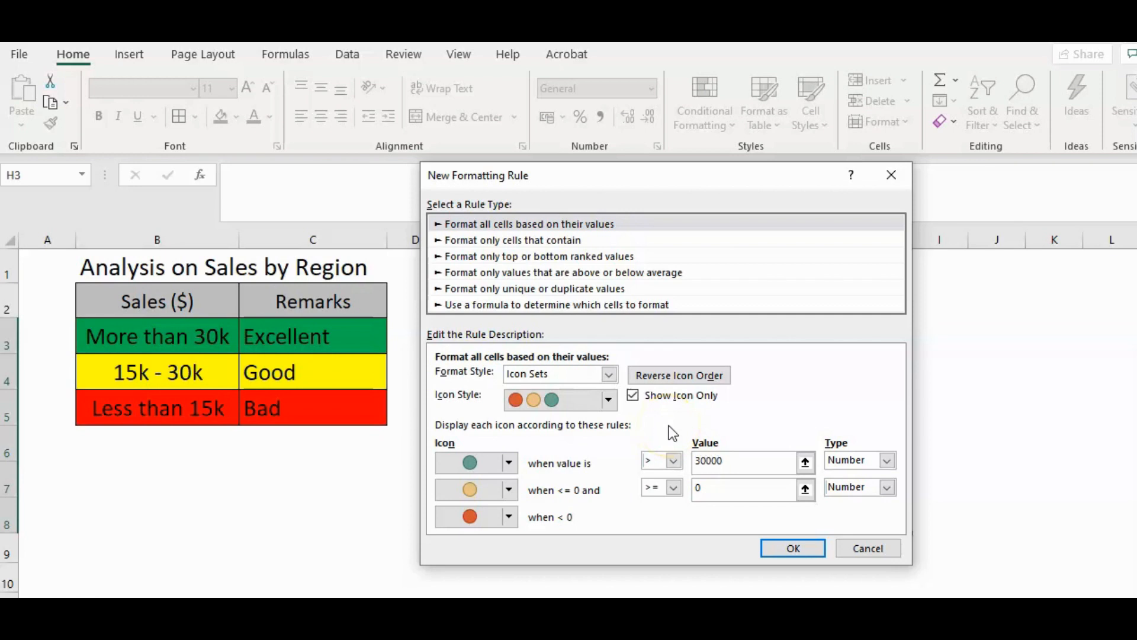
Set the yellow icon's lower threshold to >= 15000 and apply the formatting rule
{"action": "left_click", "coordinate": [713, 485]}
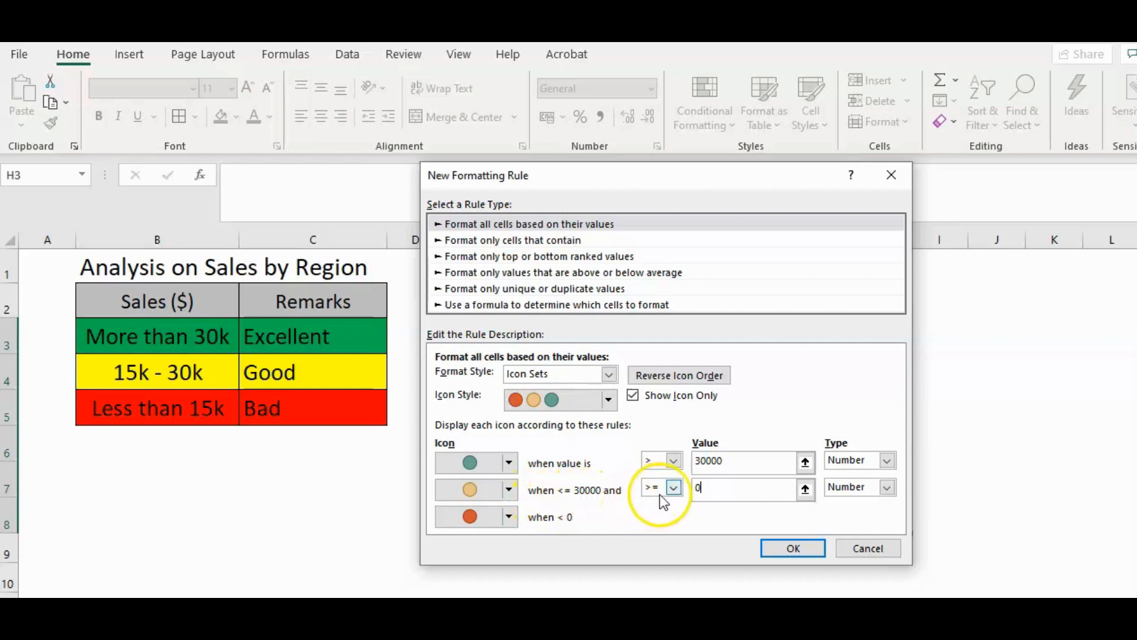
{"action": "left_click", "coordinate": [696, 489]}
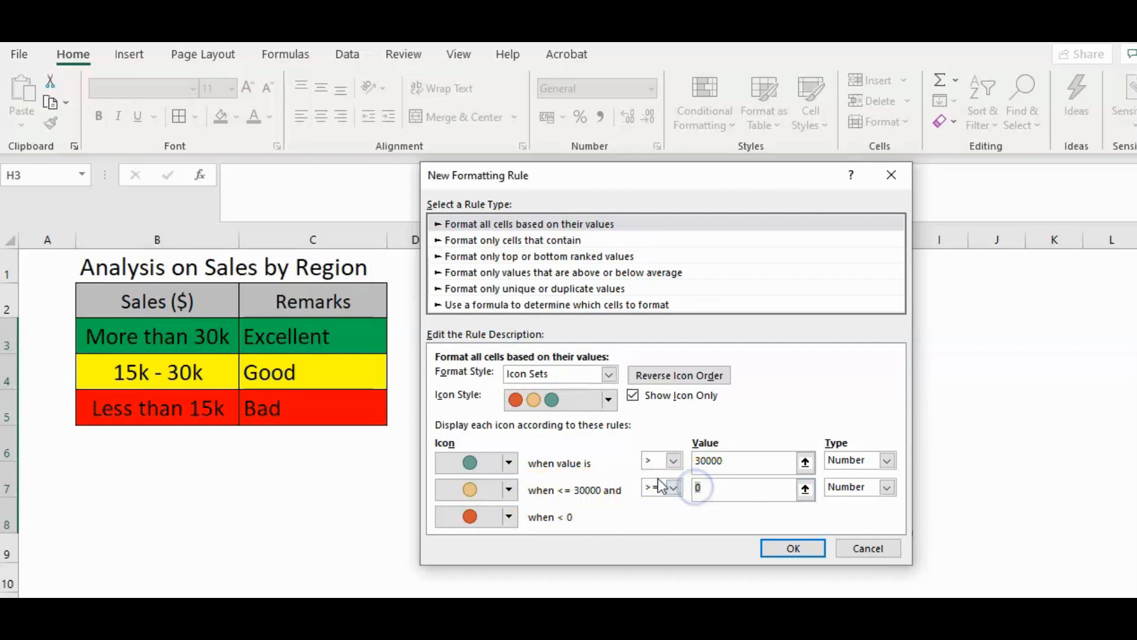
{"action": "type", "text": "15000"}
{"action": "left_click", "coordinate": [736, 460]}
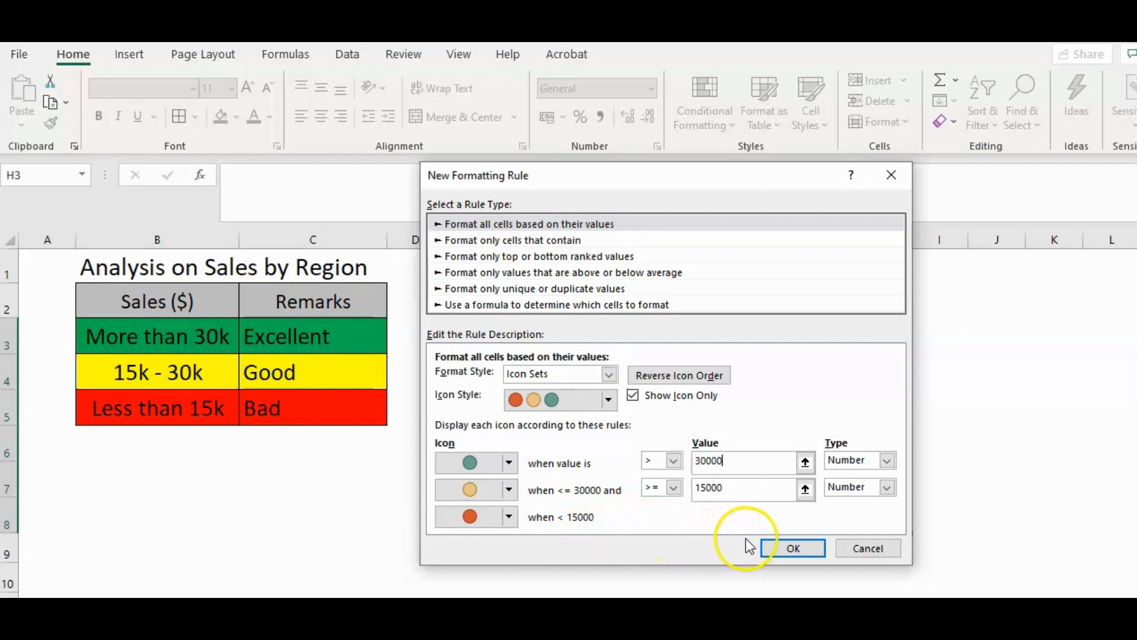
{"action": "left_click", "coordinate": [793, 548]}
{"action": "left_click", "coordinate": [1020, 342]}
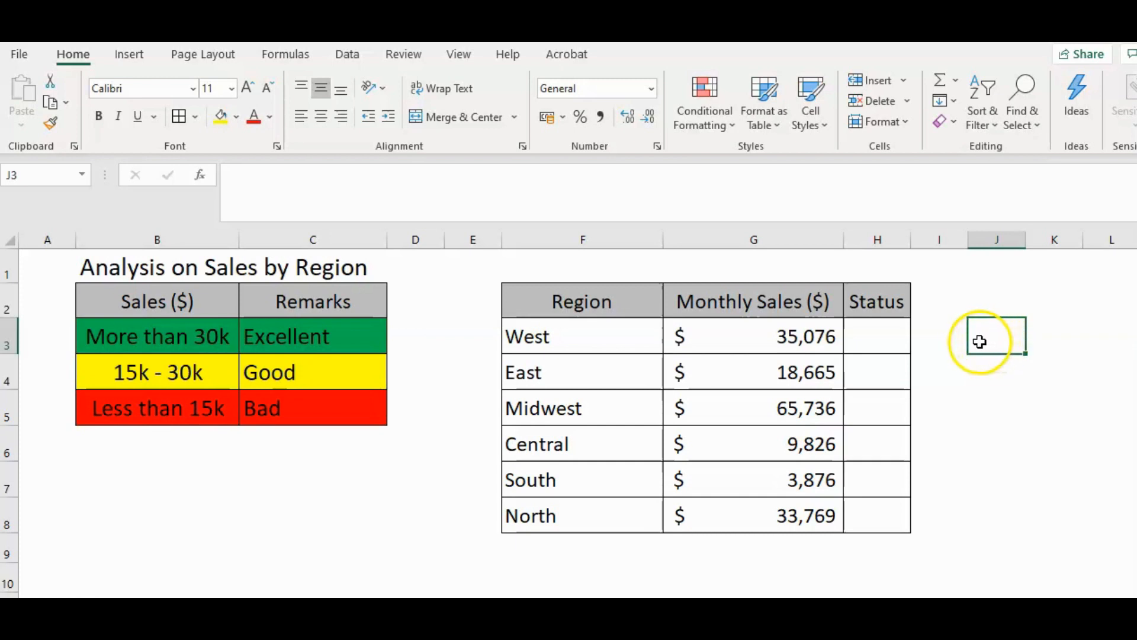
Enter the formula =G3 in Status cell H3 and fill it down to H8
{"action": "left_click", "coordinate": [866, 334]}
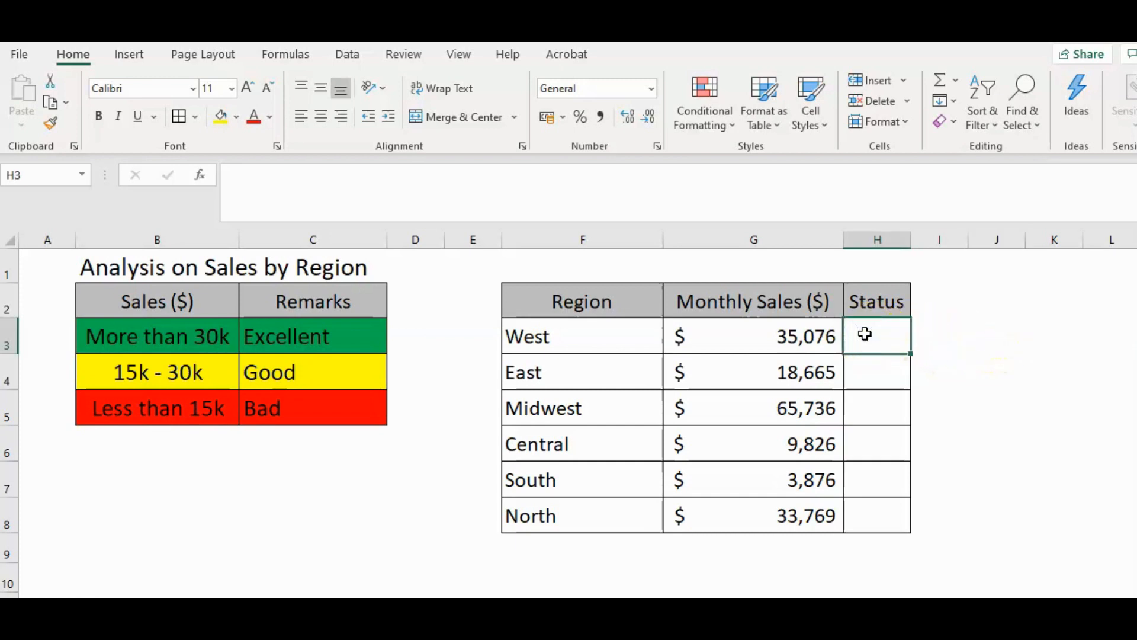
{"action": "type", "text": "="}
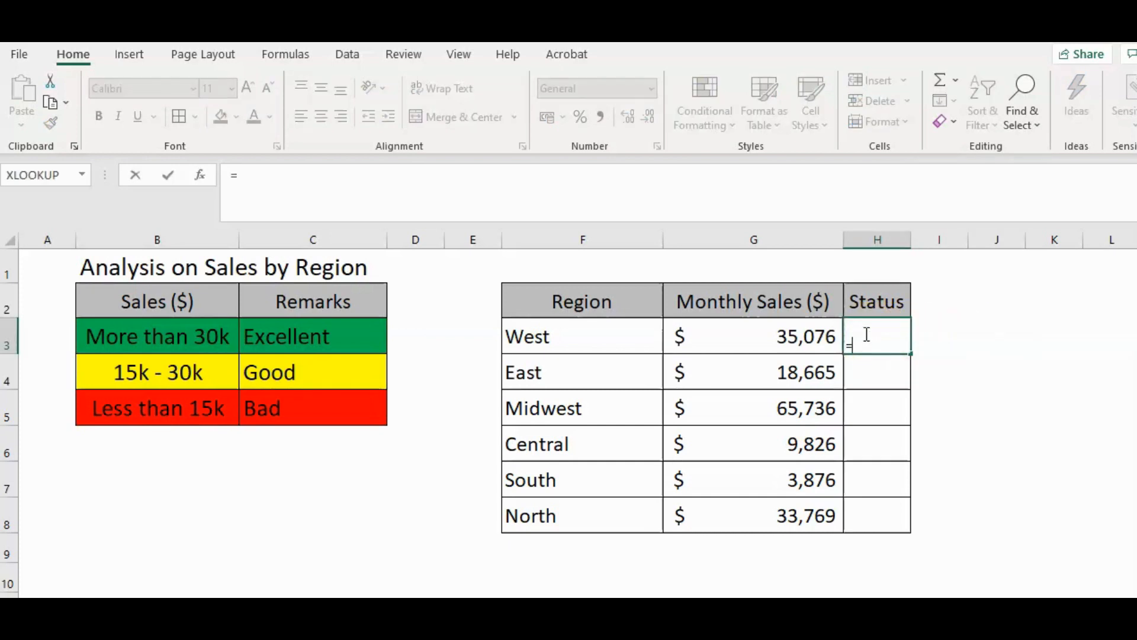
{"action": "left_click", "coordinate": [746, 336]}
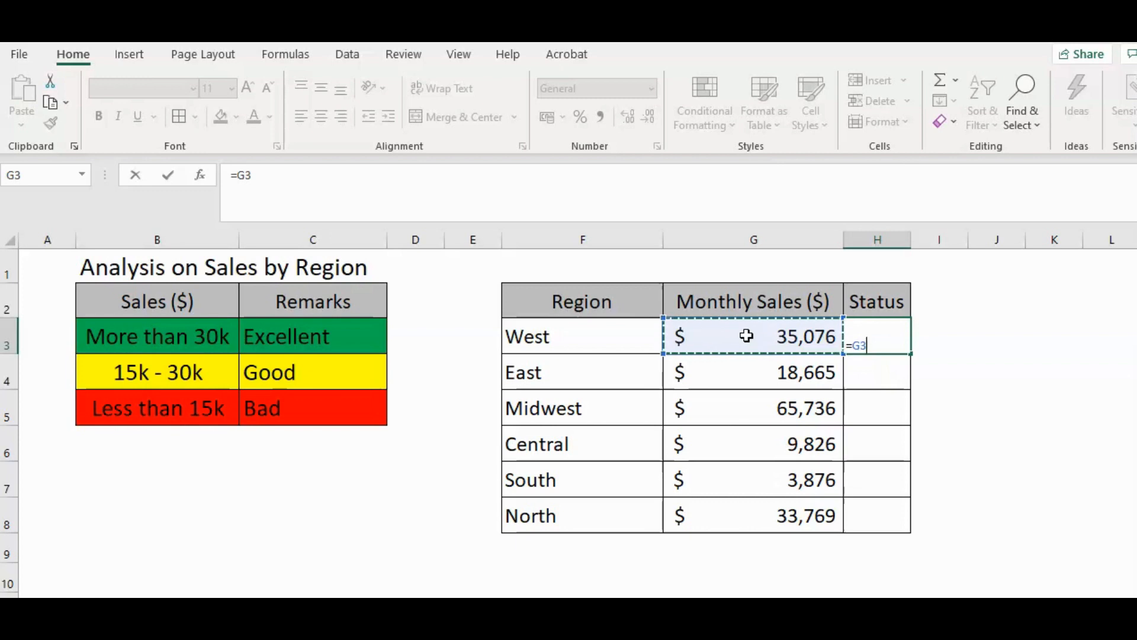
{"action": "key", "text": "Return"}
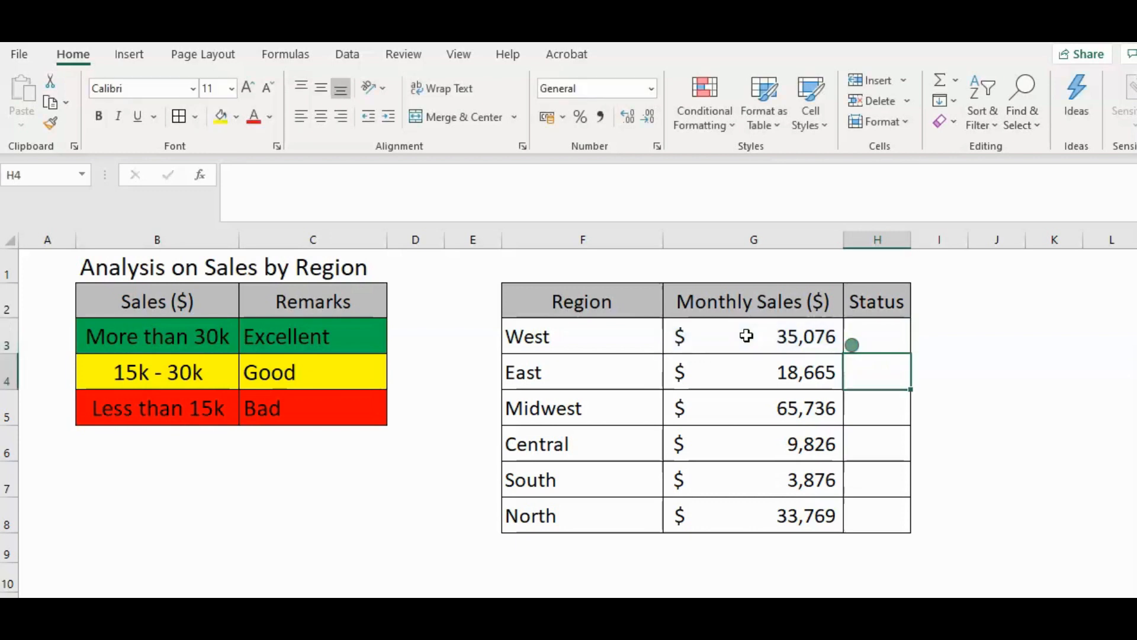
{"action": "left_click", "coordinate": [889, 336]}
{"action": "left_click_drag", "start_coordinate": [910, 353], "coordinate": [905, 521]}
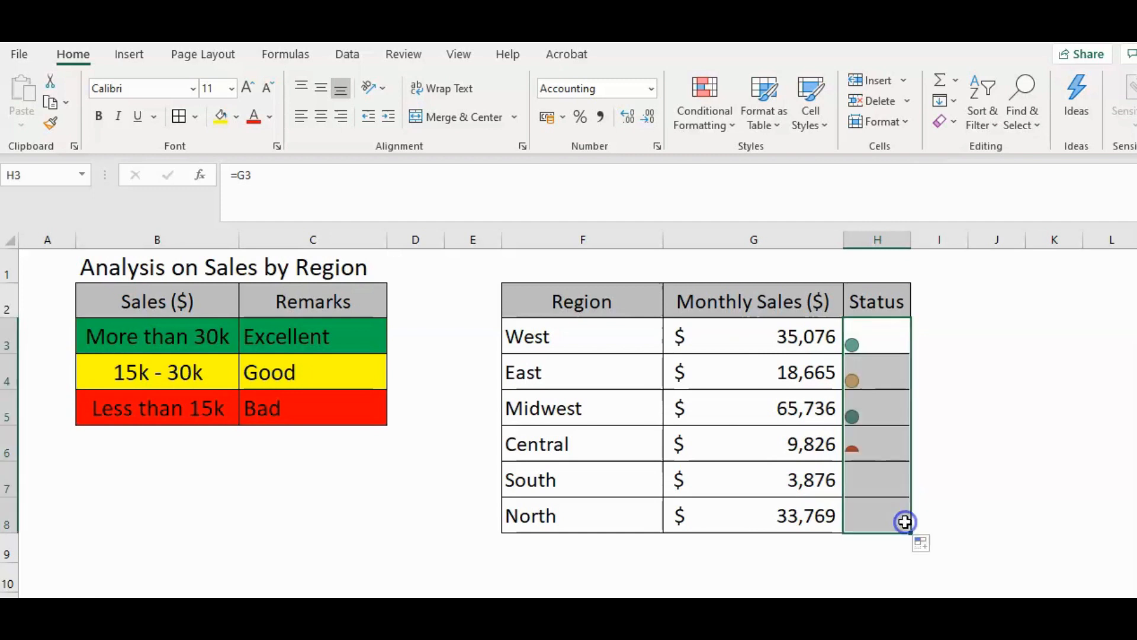
{"action": "left_click", "coordinate": [995, 326]}
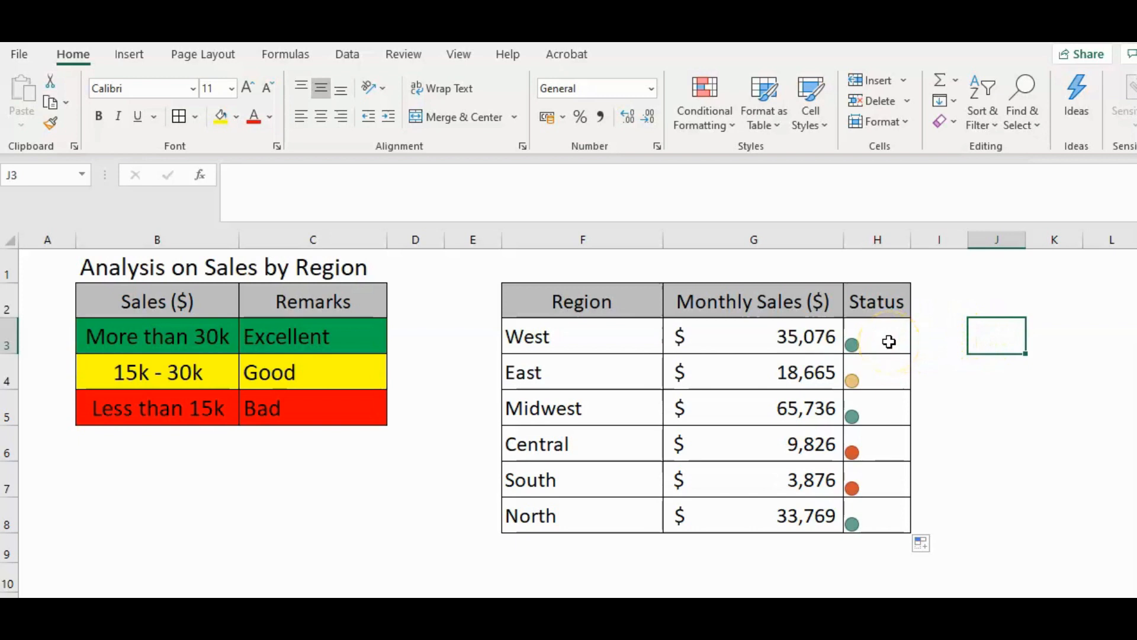
Change the West region's monthly sales in G3 to 18000
{"action": "left_click", "coordinate": [713, 342]}
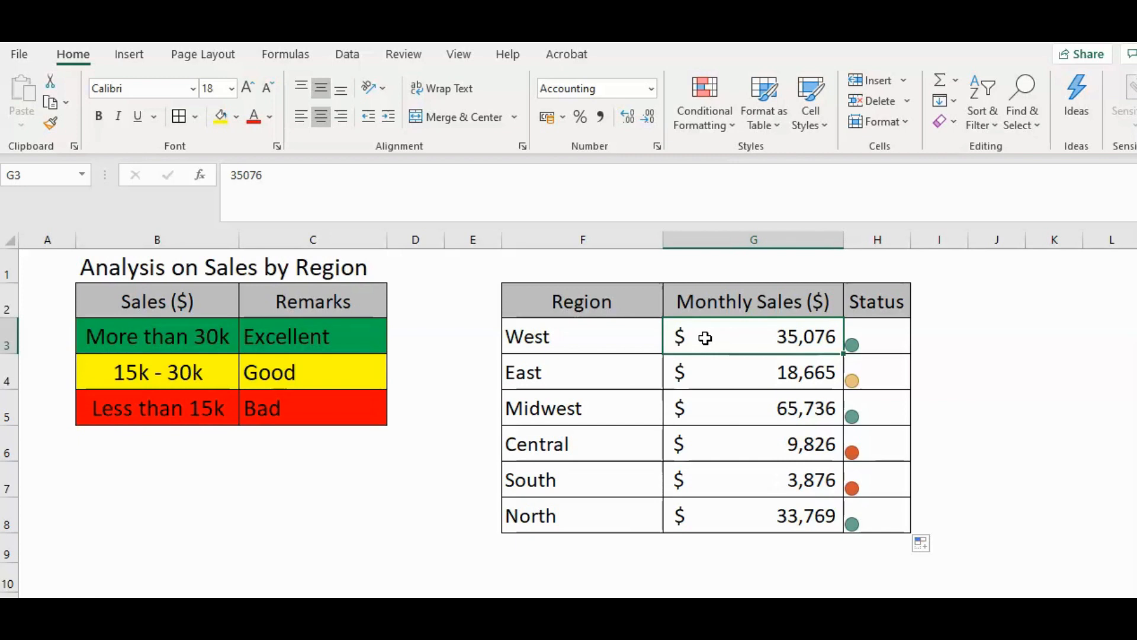
{"action": "type", "text": "18"}
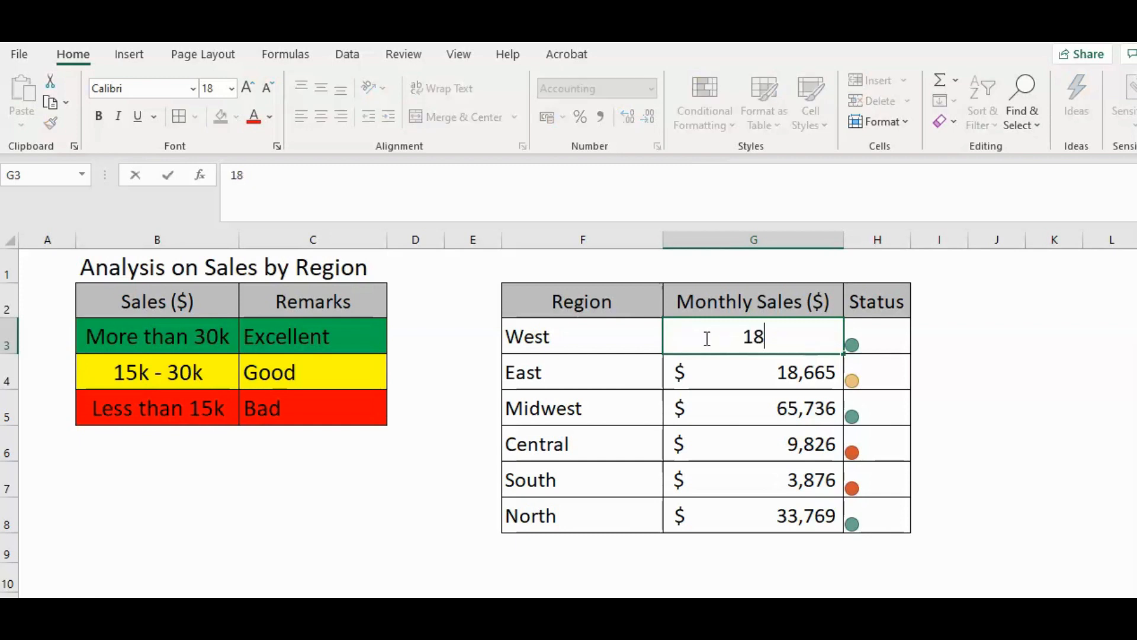
{"action": "type", "text": "000"}
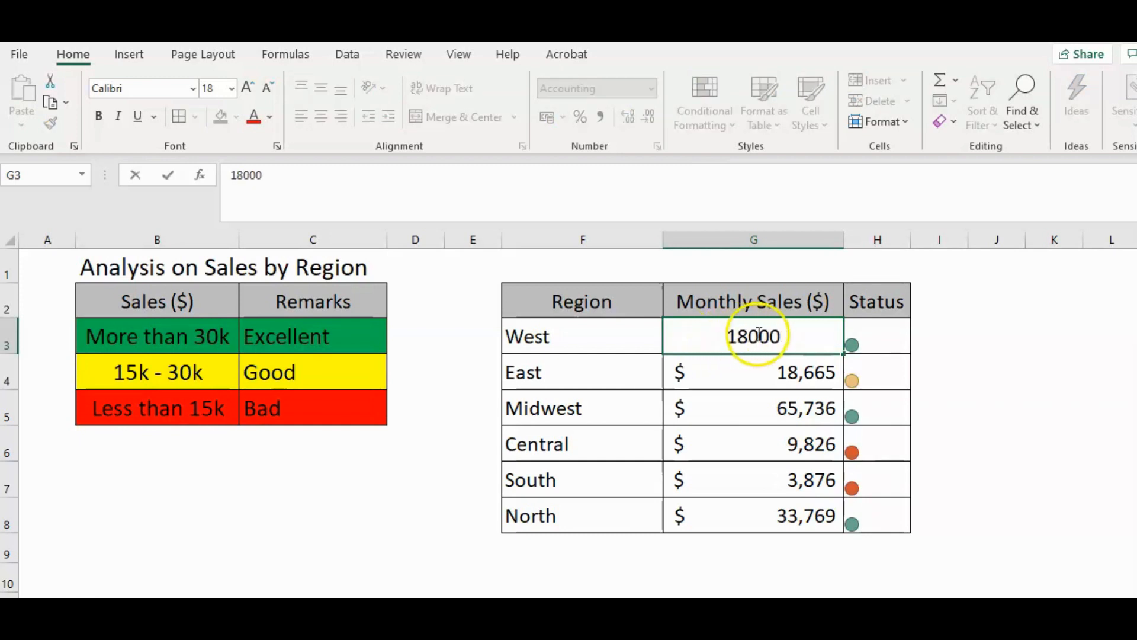
{"action": "key", "text": "Return"}
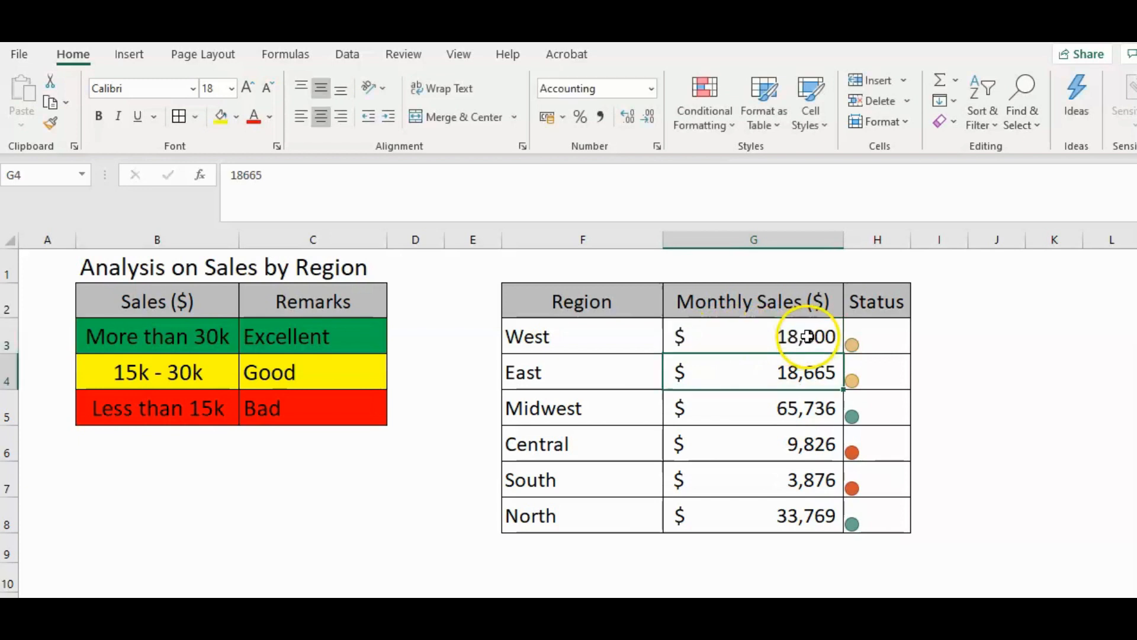
Align the status icons in H3:H8 to the middle vertically and center them horizontally
{"action": "left_click", "coordinate": [899, 336]}
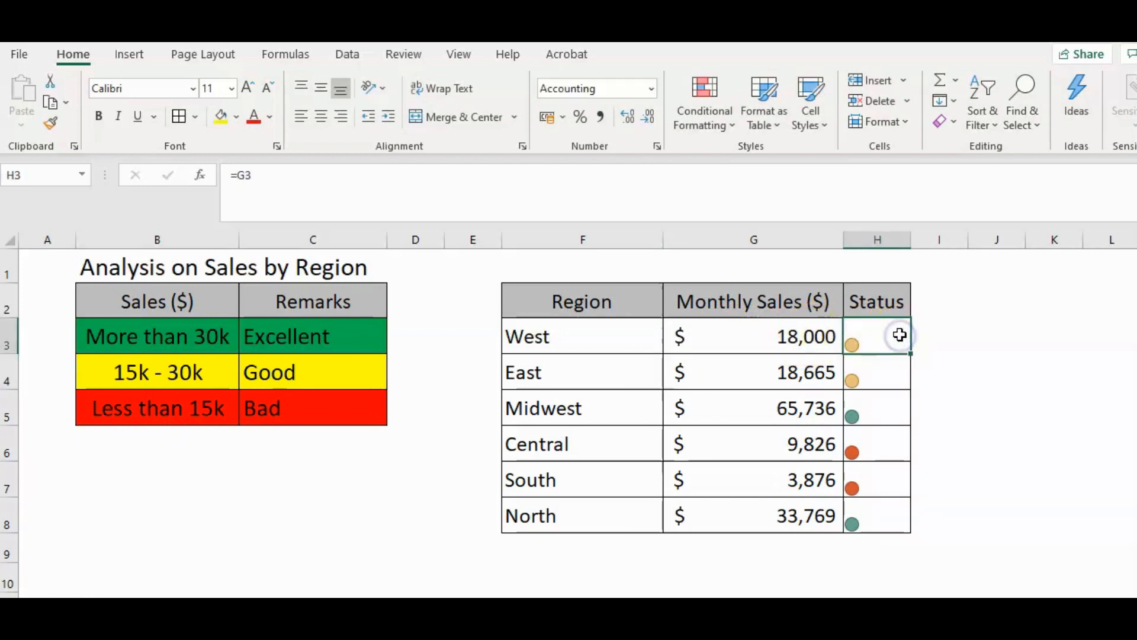
{"action": "key", "text": "ctrl+shift+Down"}
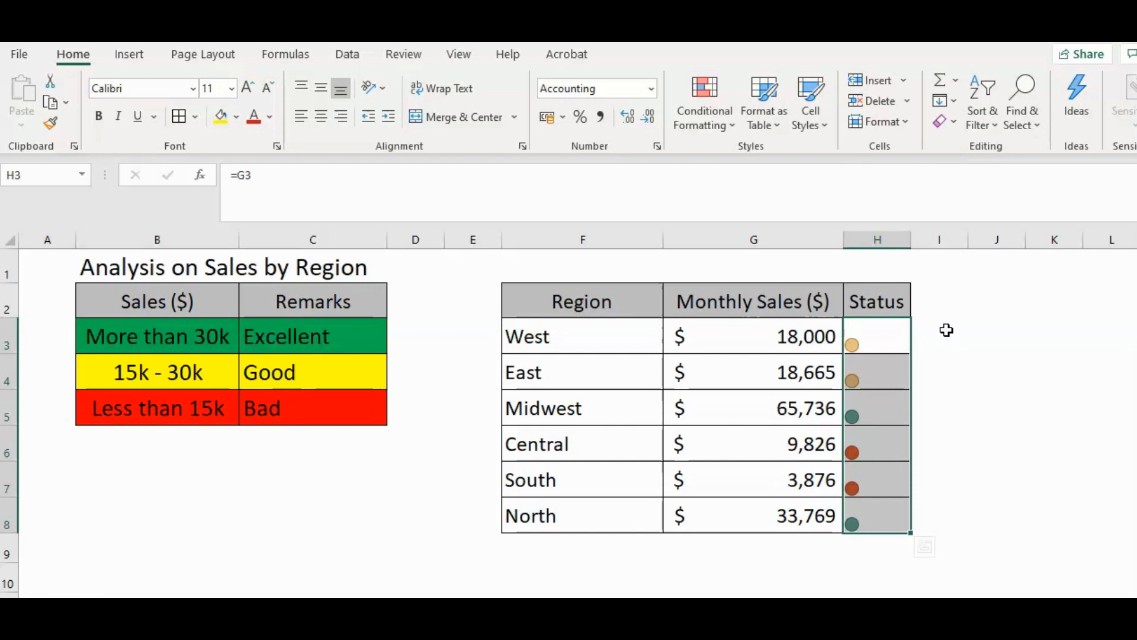
{"action": "left_click", "coordinate": [320, 92]}
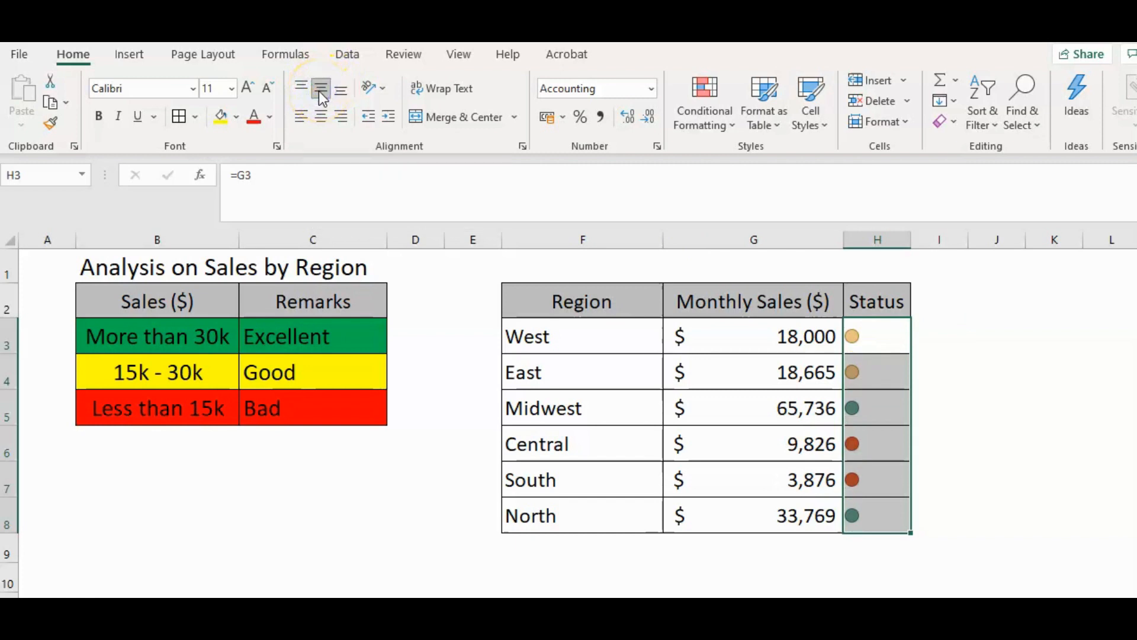
{"action": "left_click", "coordinate": [323, 124]}
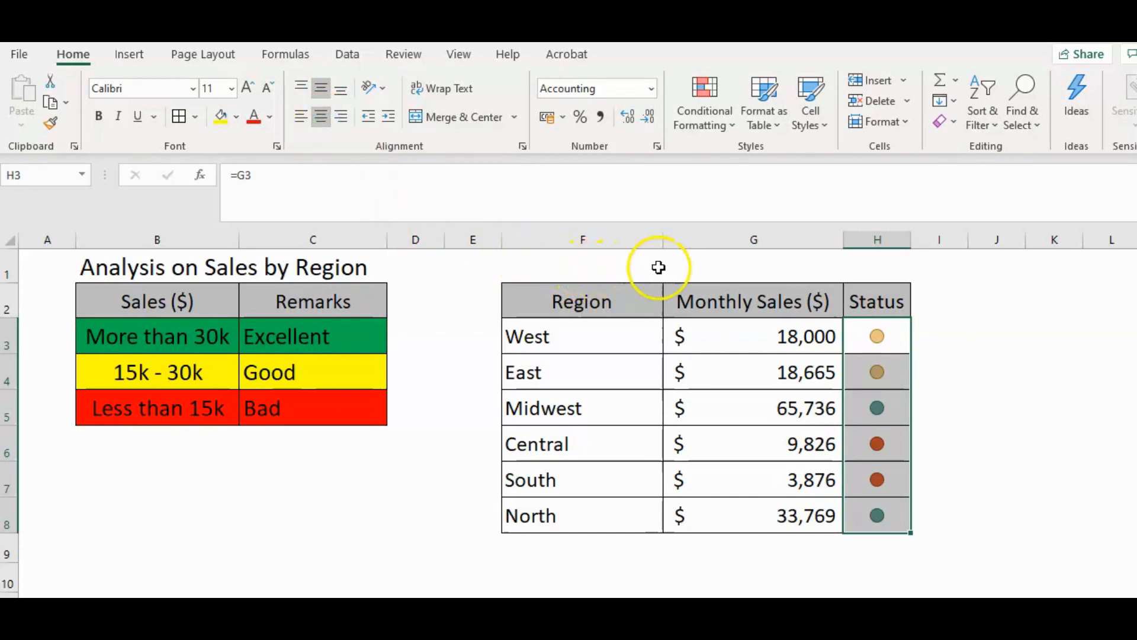
{"action": "left_click", "coordinate": [983, 332]}
Enlarge the status icons in H3:H8 by setting the font size to 24
{"action": "left_click_drag", "start_coordinate": [906, 332], "coordinate": [871, 510]}
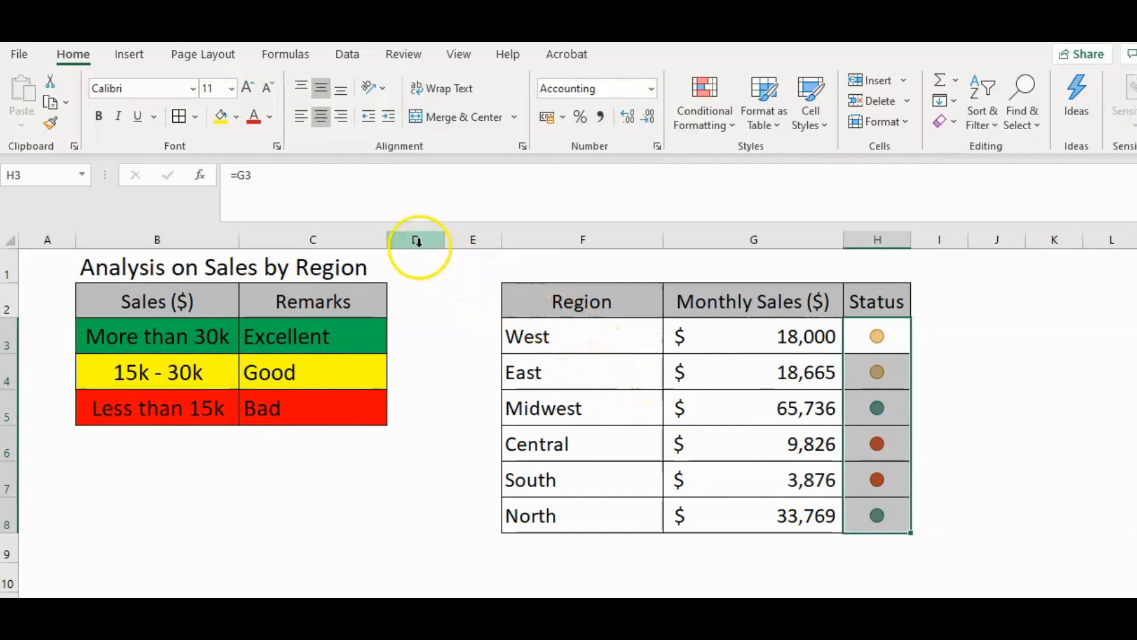
{"action": "left_click", "coordinate": [233, 87]}
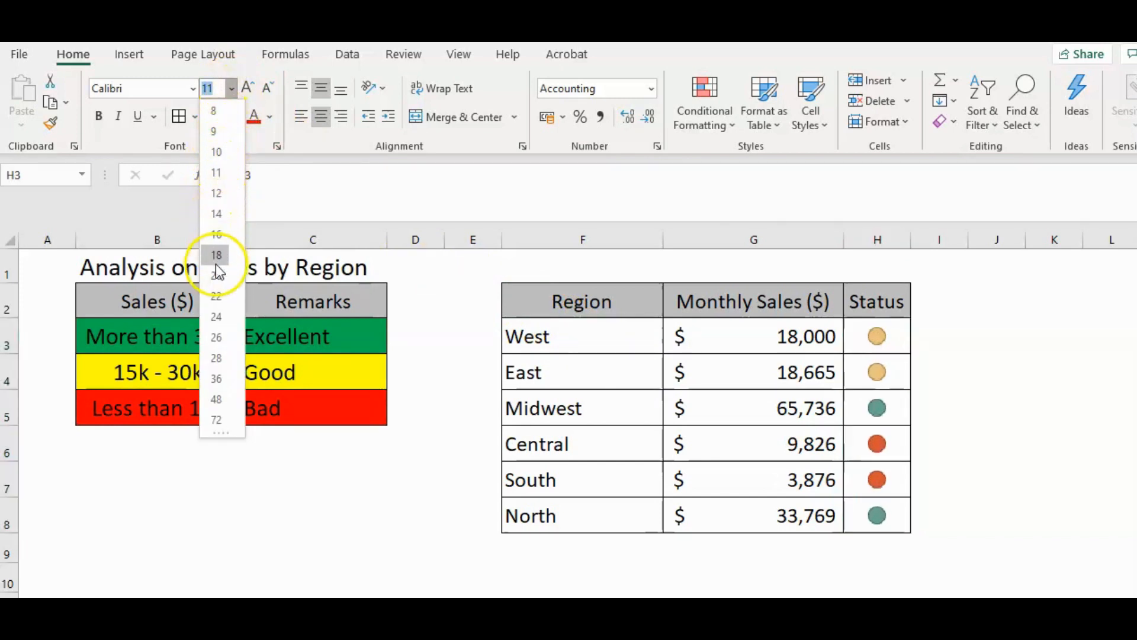
{"action": "left_click", "coordinate": [217, 317]}
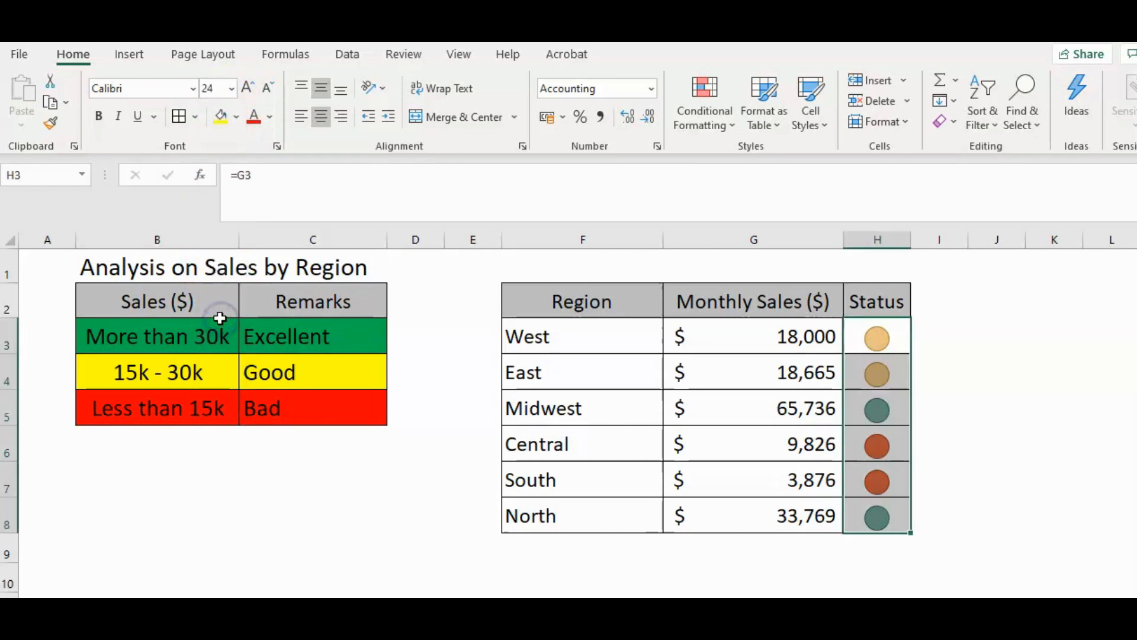
Fill the Status cells H3:H8 with the near-black theme shade behind the traffic-light icons
{"action": "left_click", "coordinate": [480, 385]}
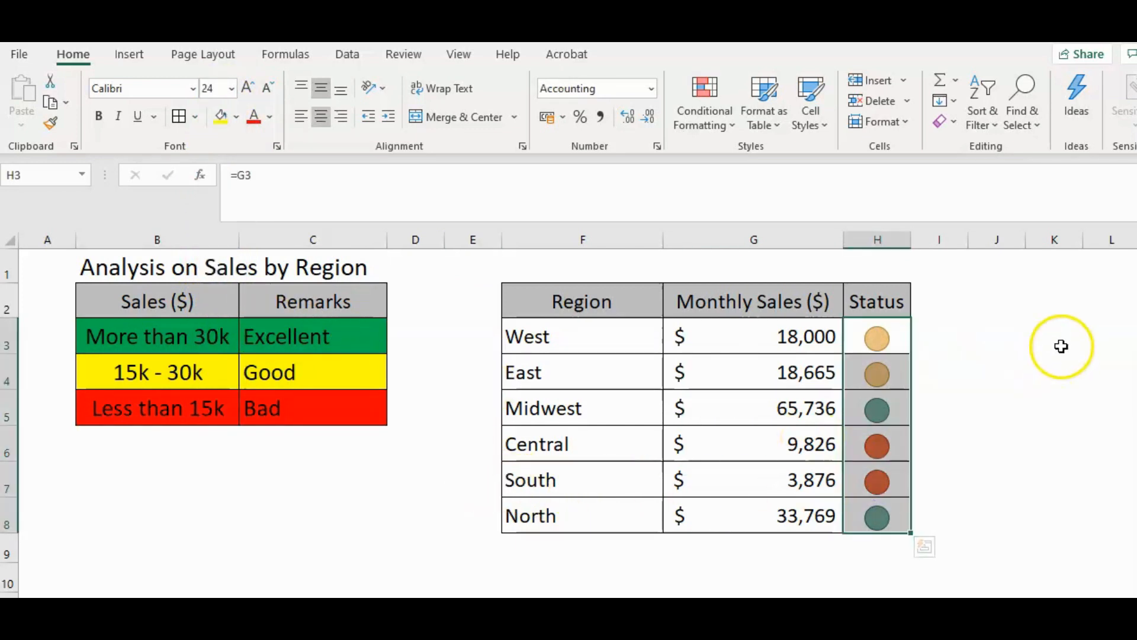
{"action": "left_click", "coordinate": [1014, 314]}
{"action": "left_click_drag", "start_coordinate": [893, 331], "coordinate": [874, 516]}
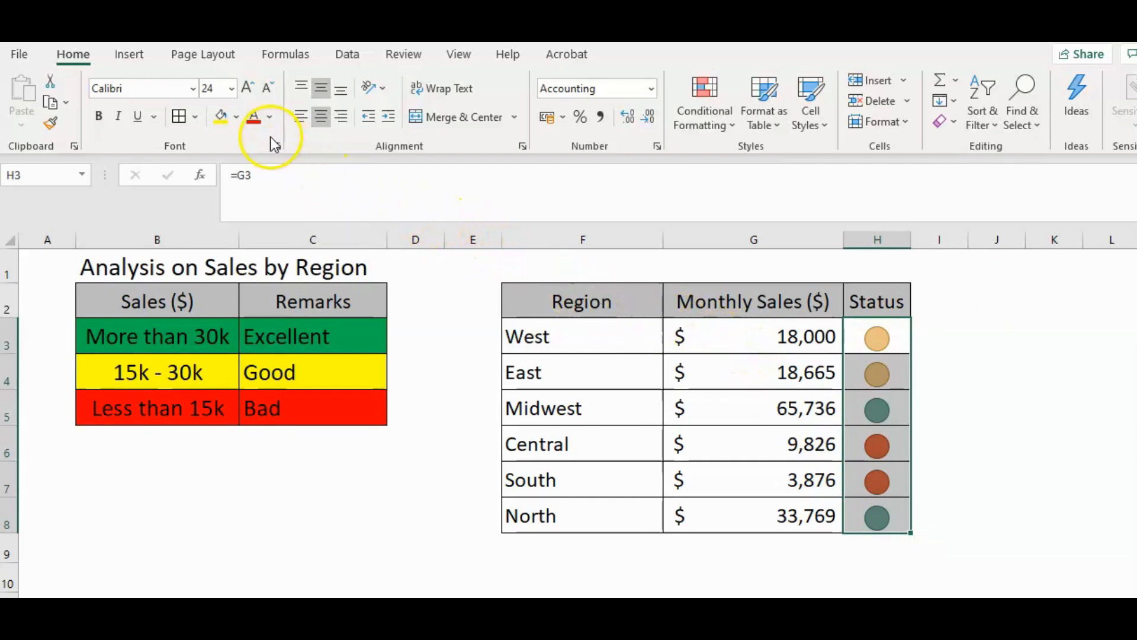
{"action": "left_click", "coordinate": [238, 123]}
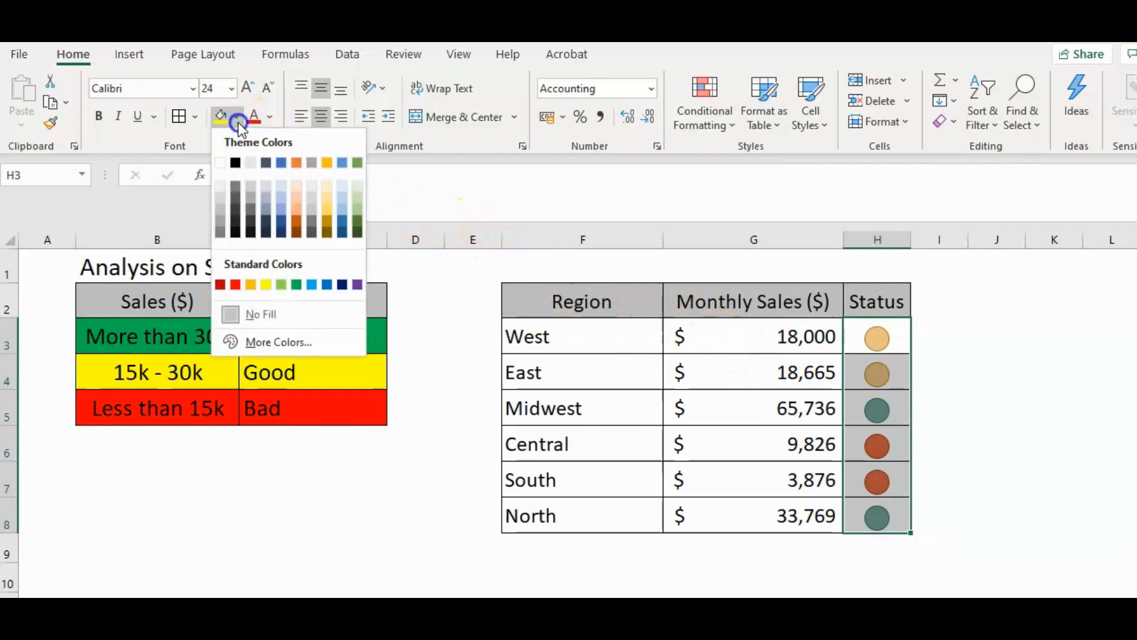
{"action": "left_click", "coordinate": [233, 233]}
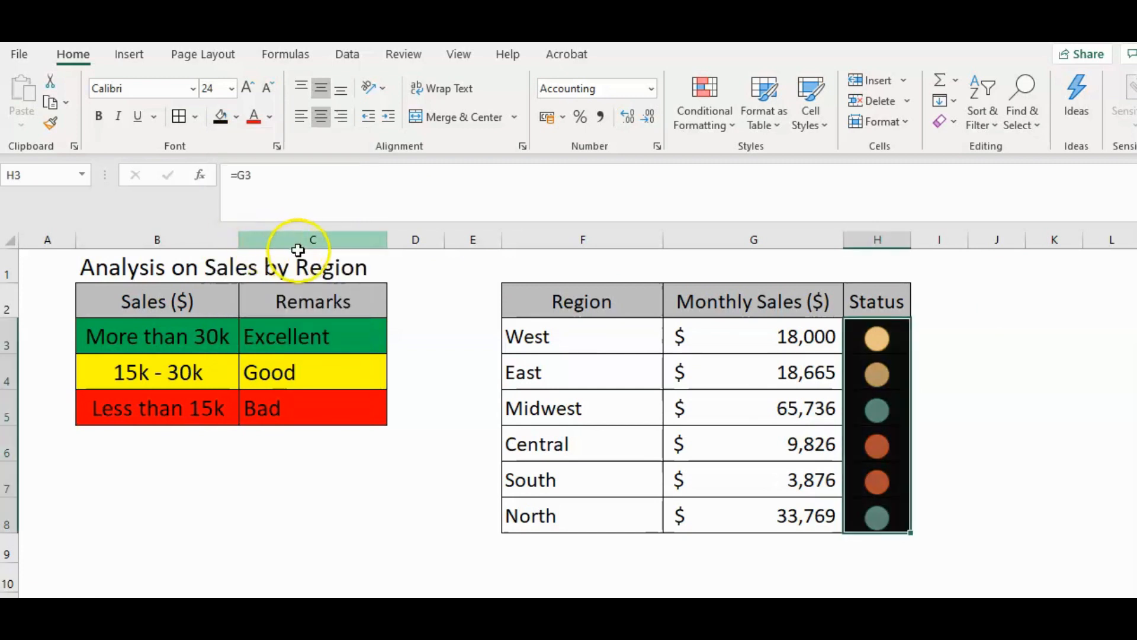
{"action": "left_click", "coordinate": [1016, 290]}
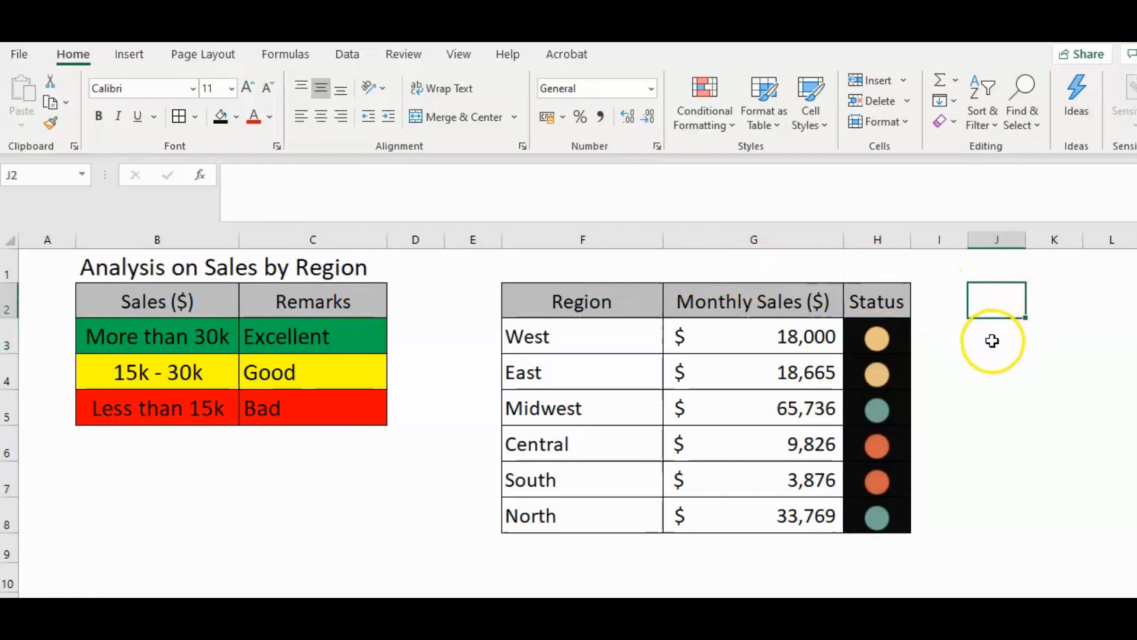
Remove the background fill from Status cells H3:H8 by setting them to No Fill
{"action": "left_click", "coordinate": [974, 334]}
{"action": "left_click_drag", "start_coordinate": [904, 331], "coordinate": [876, 515]}
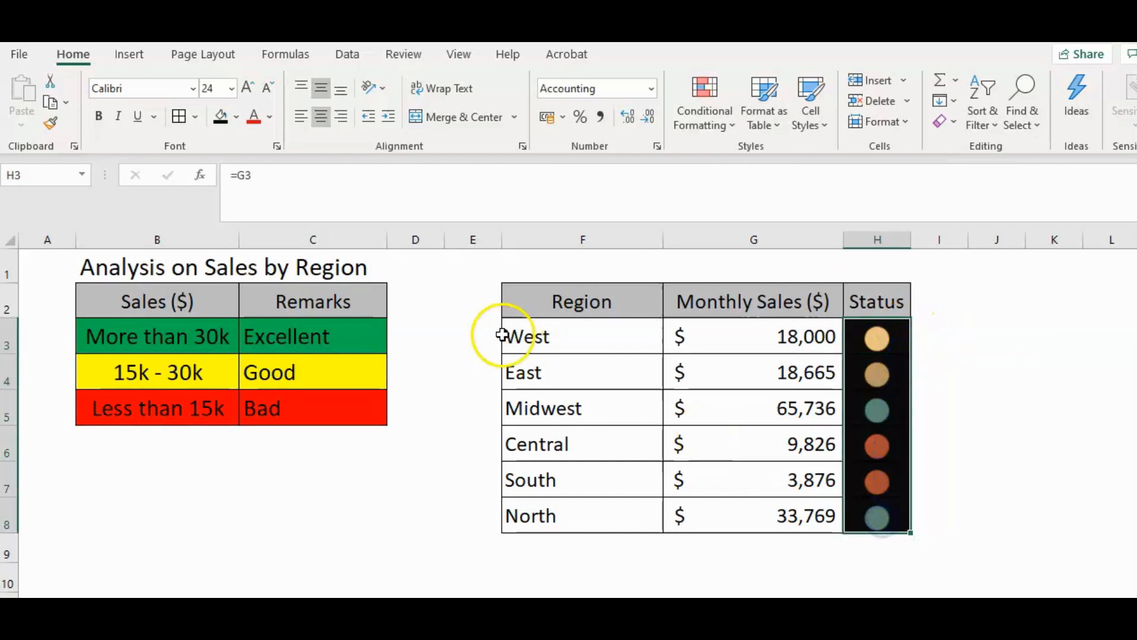
{"action": "left_click", "coordinate": [238, 120]}
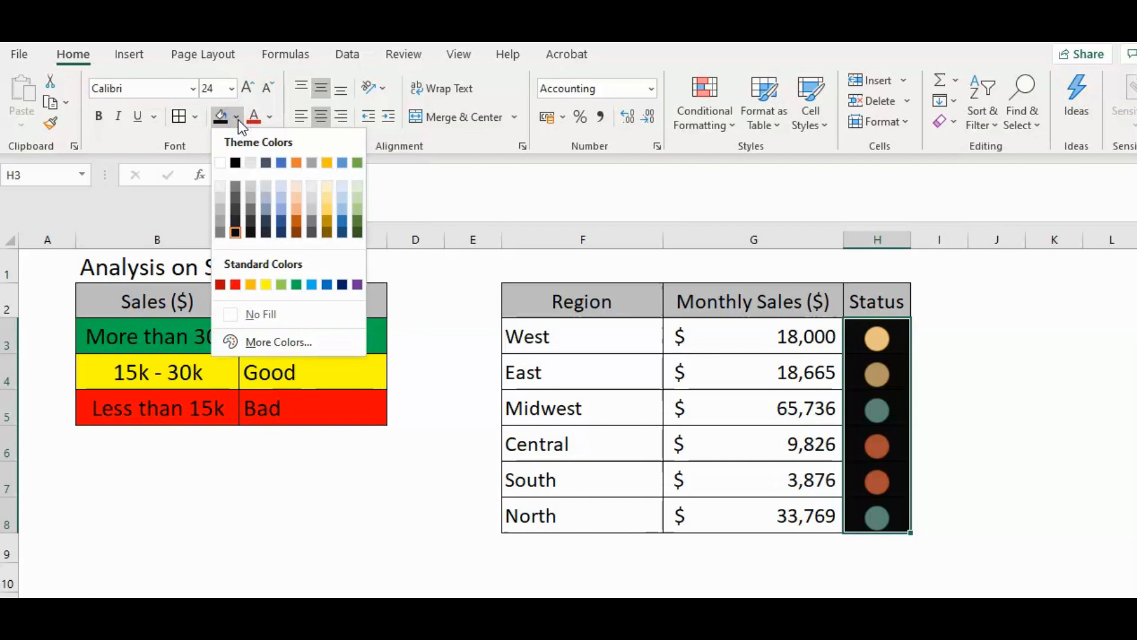
{"action": "left_click", "coordinate": [263, 312]}
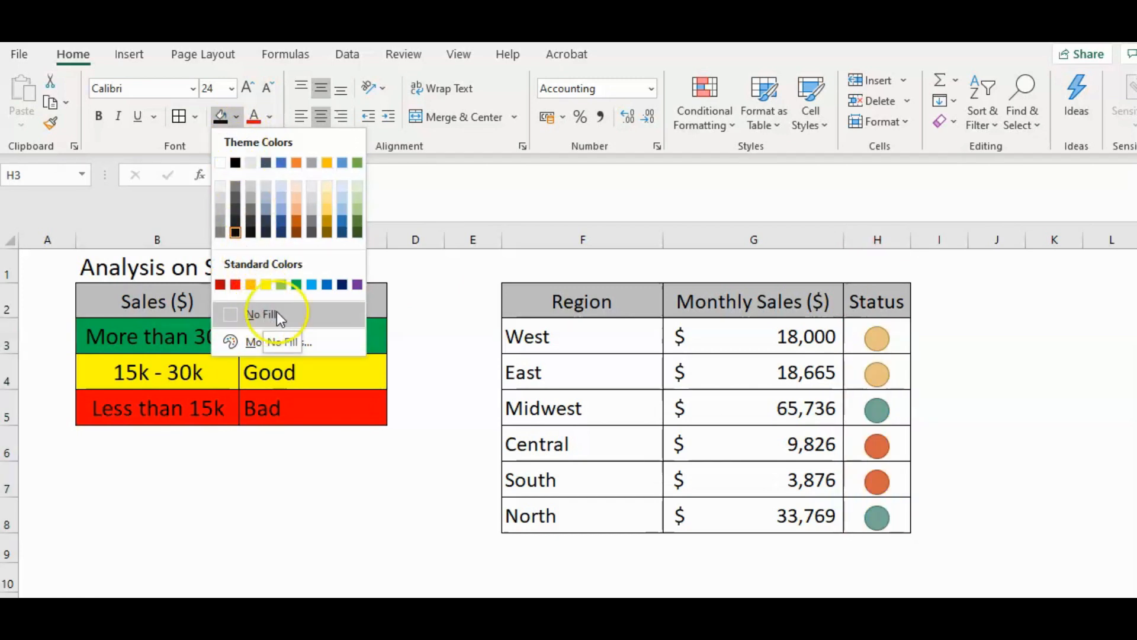
{"action": "left_click", "coordinate": [276, 311]}
{"action": "left_click", "coordinate": [492, 265]}
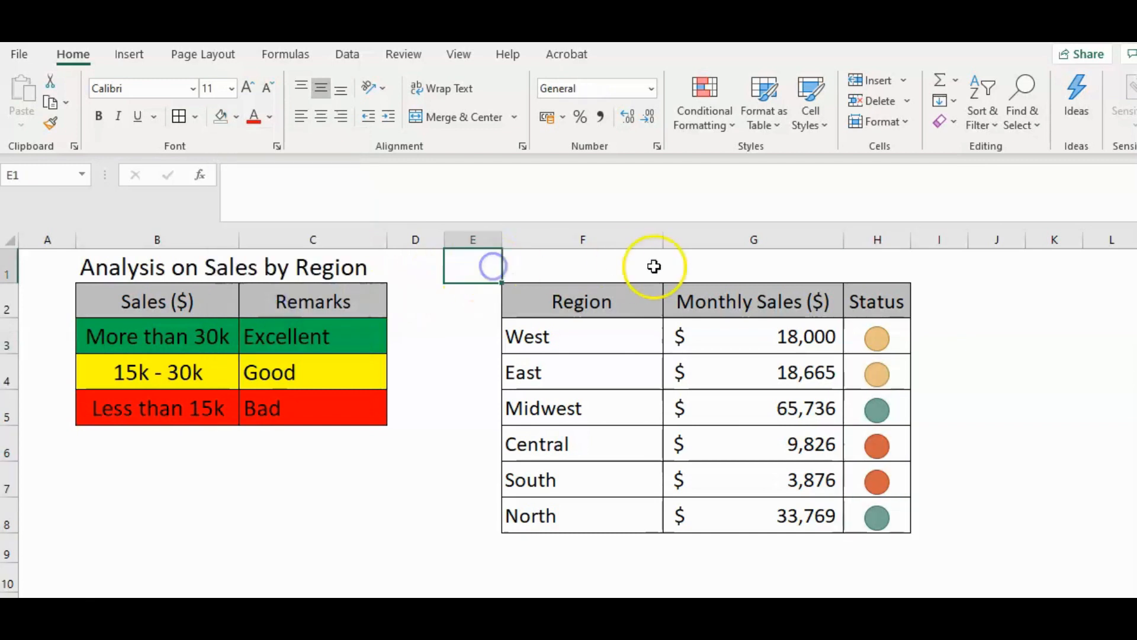
{"action": "left_click", "coordinate": [992, 278]}
{"action": "left_click", "coordinate": [979, 326]}
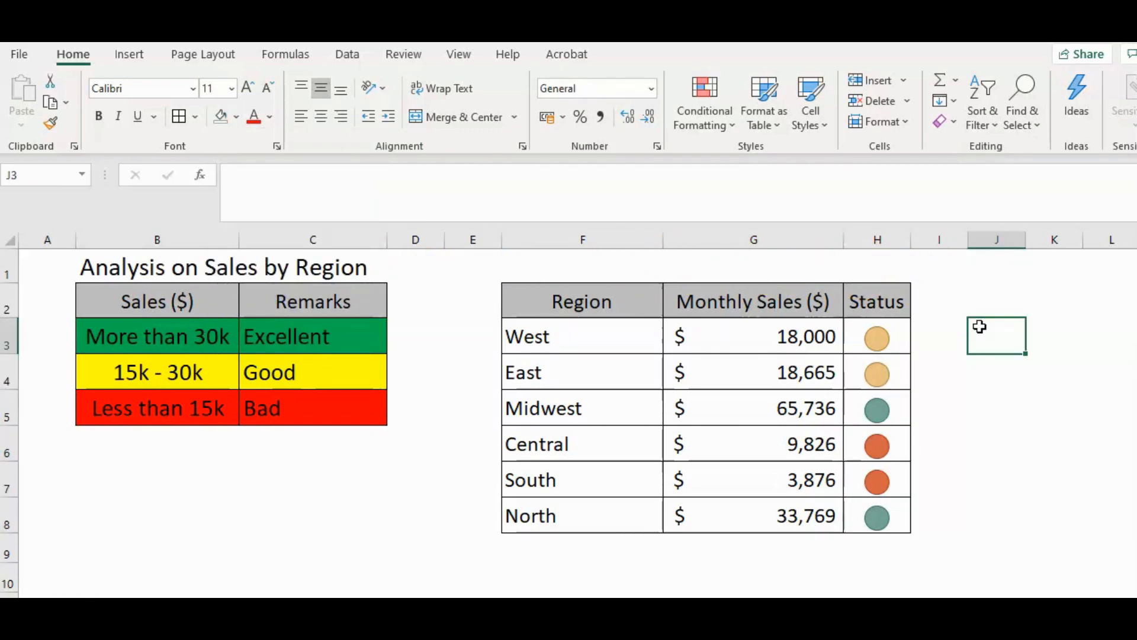